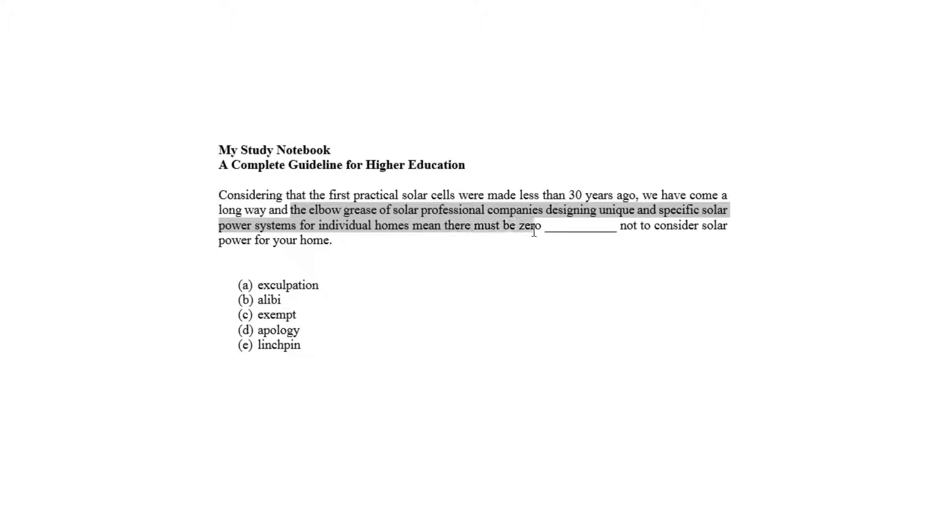
- Deselect the highlighted passage text, leaving it unchanged
left_click(581, 229)
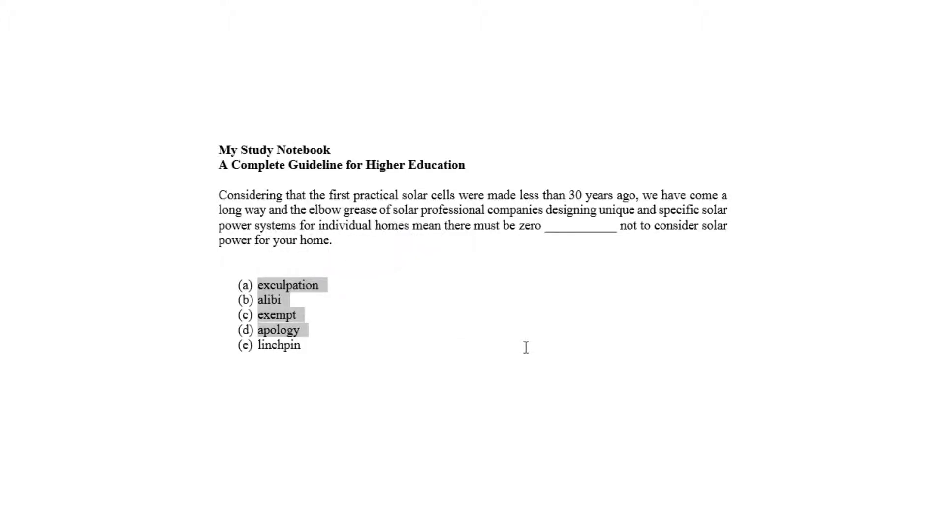
- Clear the selection on options (a)–(d) and select the word 'linchpin'
left_click(365, 368)
double_click(295, 345)
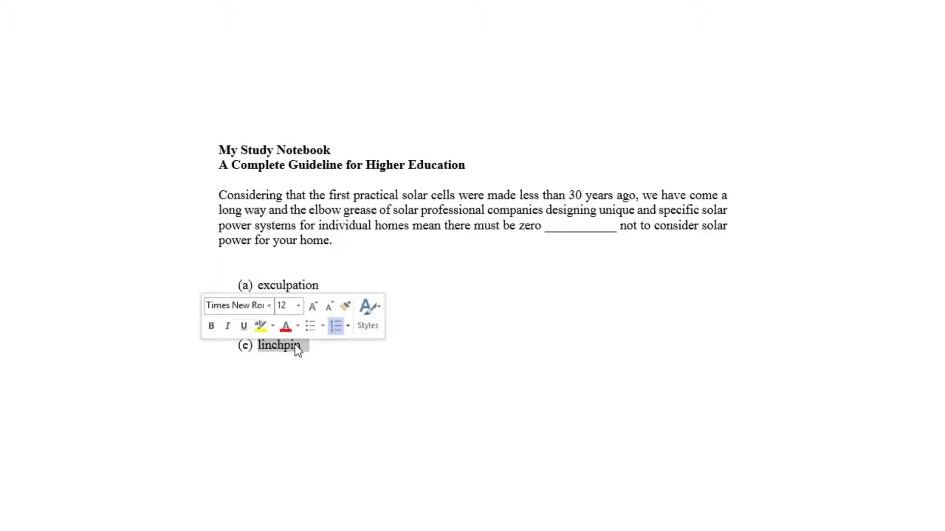